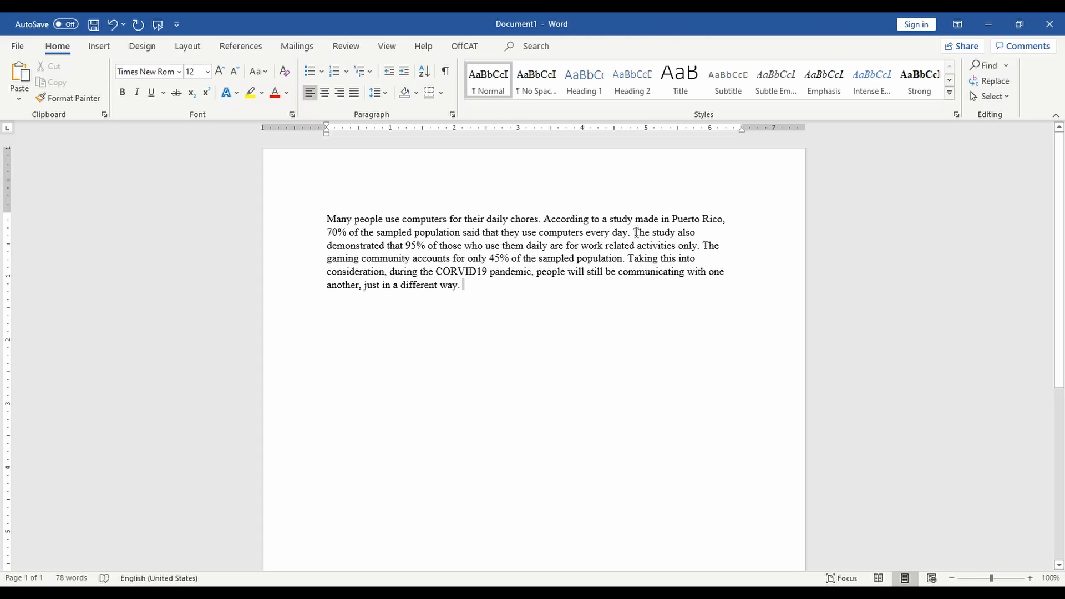
# - Select the sentence 'The study also … activities only' about 95% work-related computer use
pyautogui.moveTo(635, 233); pyautogui.dragTo(698, 252)
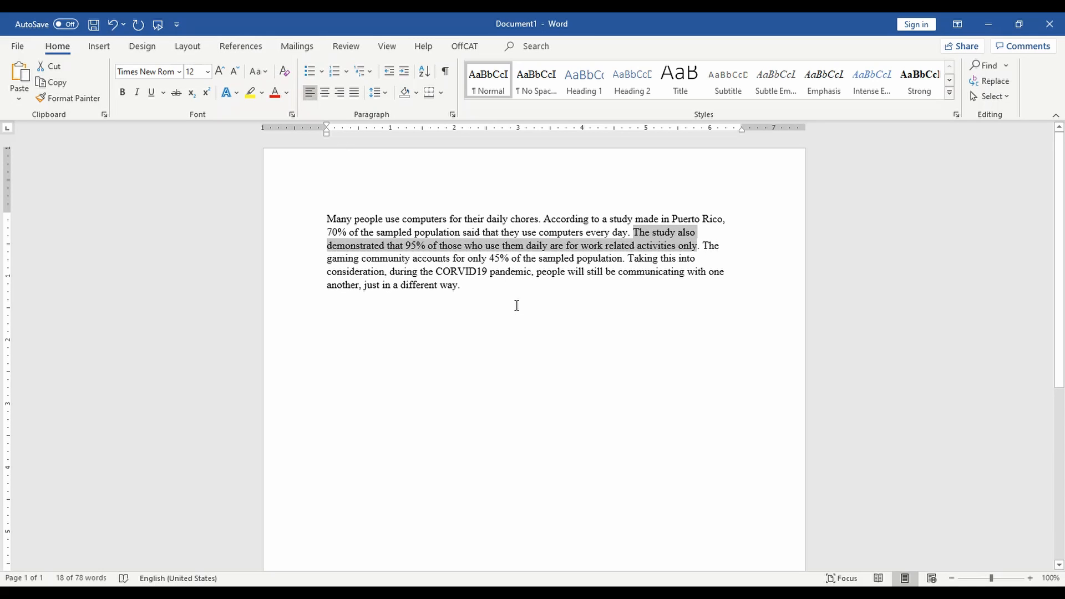
# - From the References Source Manager, start creating a new source
pyautogui.click(242, 49)
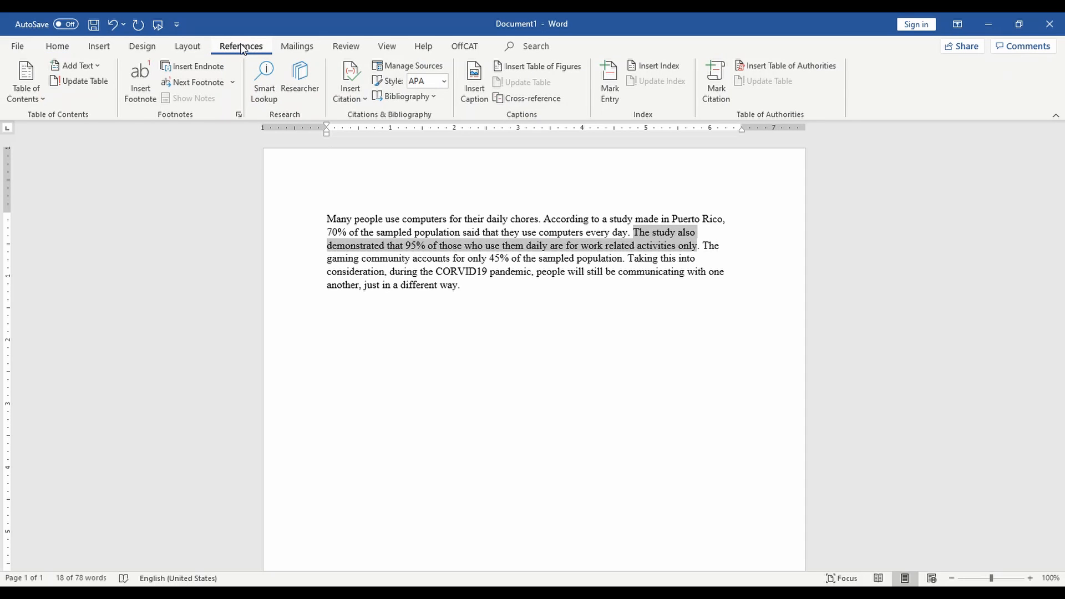
pyautogui.click(398, 64)
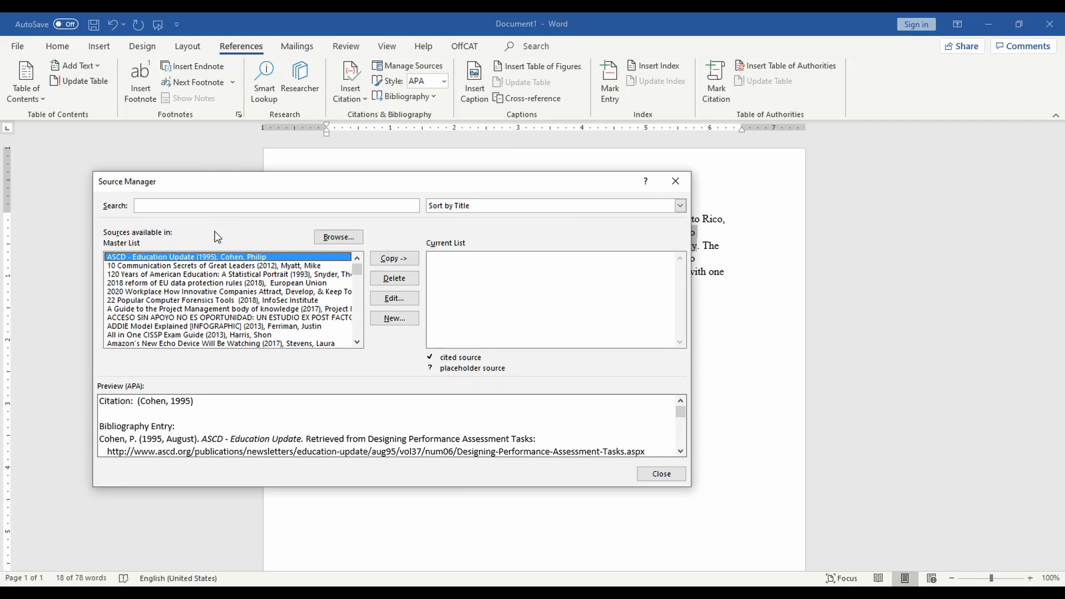
pyautogui.click(393, 318)
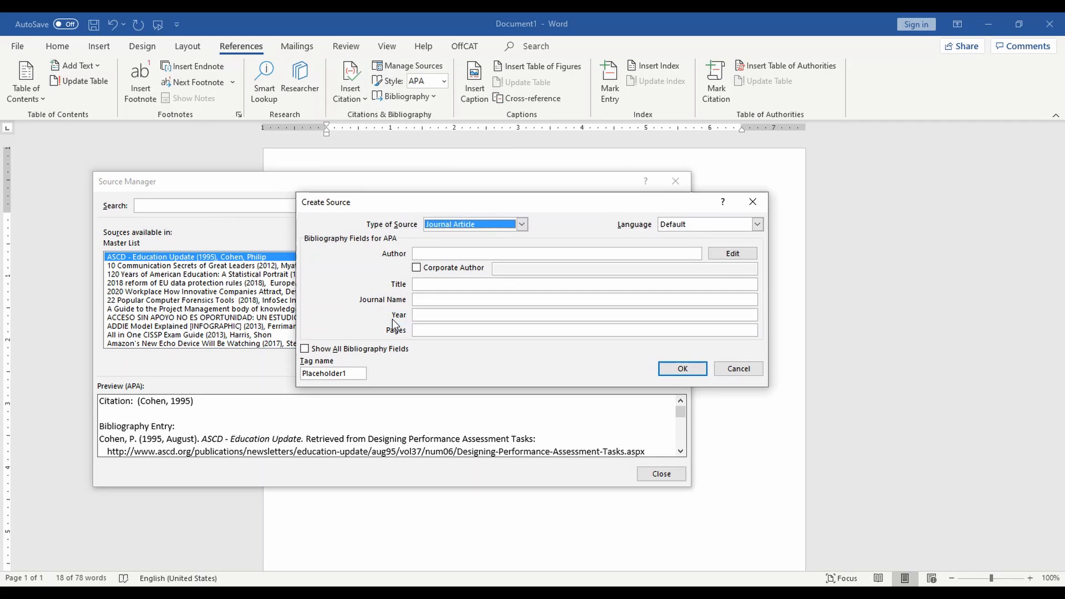
# - Keep Journal Article as the source type and enter the two authors
pyautogui.click(521, 224)
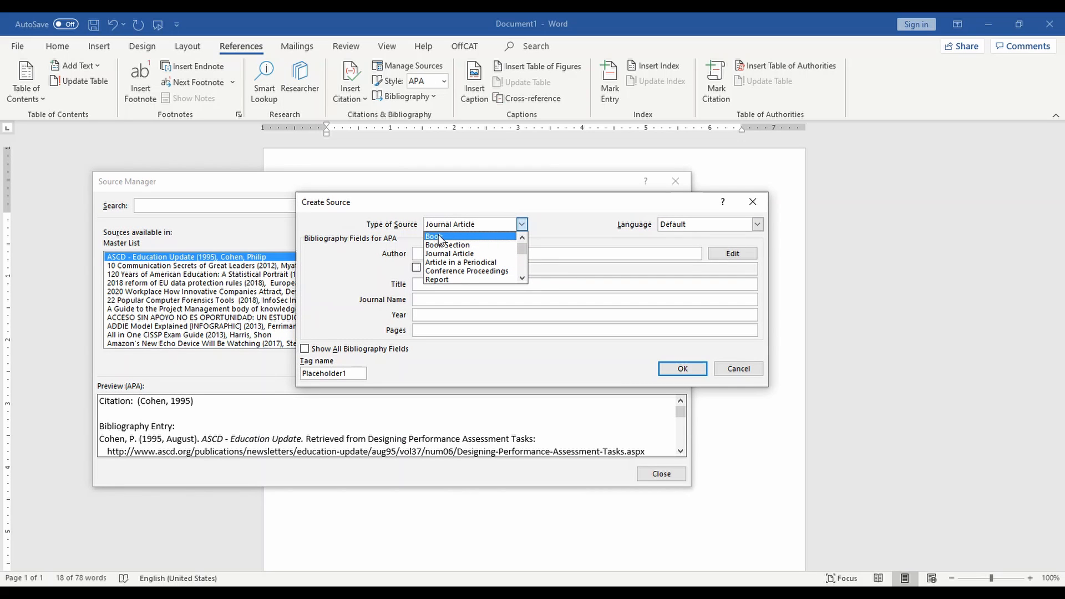
pyautogui.click(446, 254)
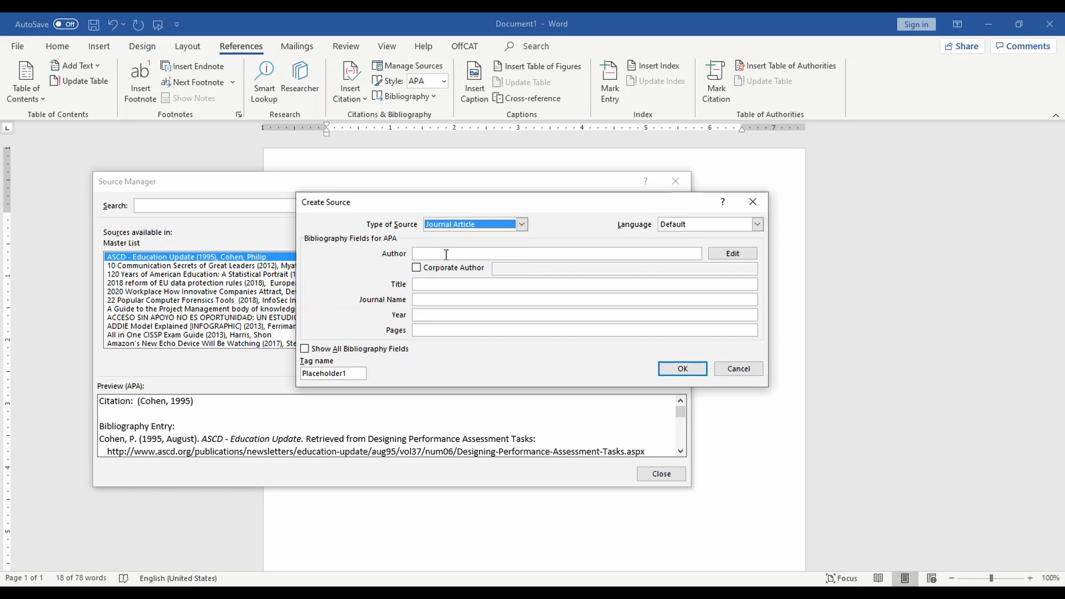
pyautogui.click(437, 254)
pyautogui.write('S')
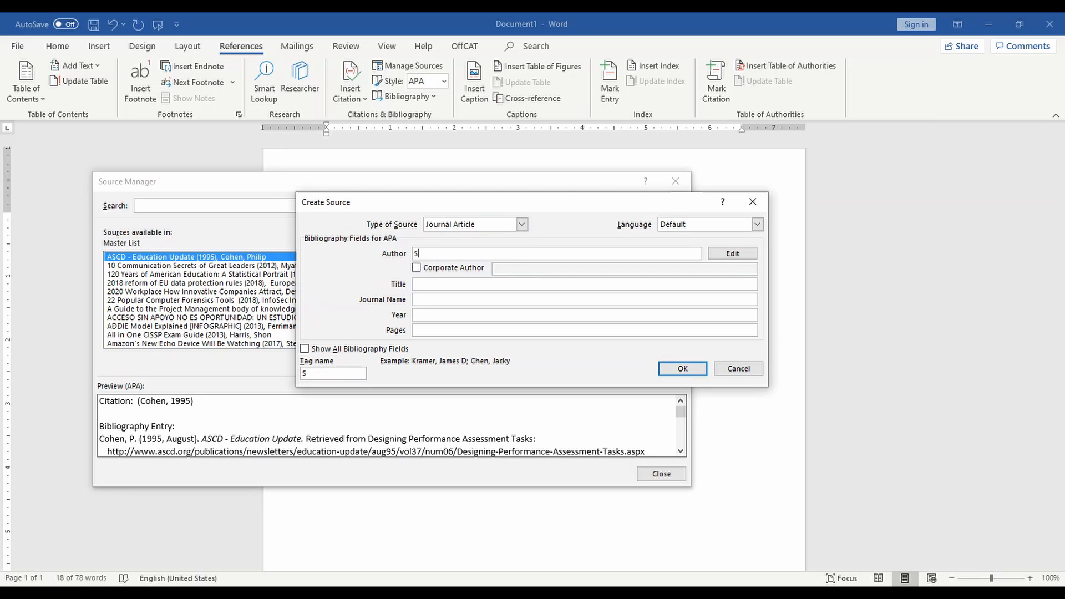
pyautogui.write('antiago, E.')
pyautogui.write('; Santiago, E.')
# - Enter title 'Title Goes Here', journal 'The Name of the Journal', year 2020, pages 90-95
pyautogui.click(444, 285)
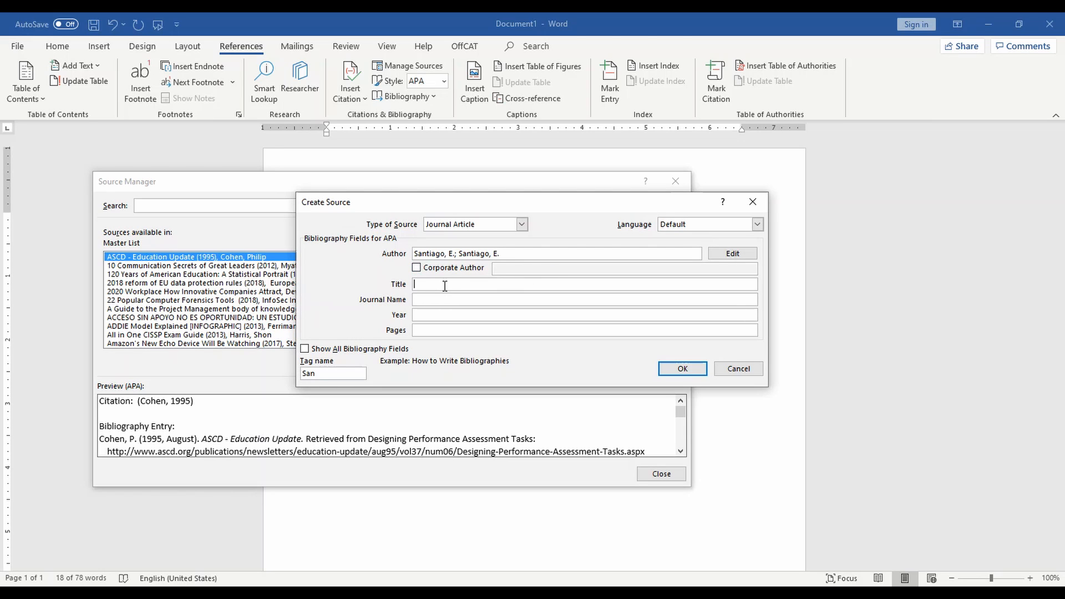
pyautogui.write('Title Goes Here')
pyautogui.click(450, 300)
pyautogui.write('T')
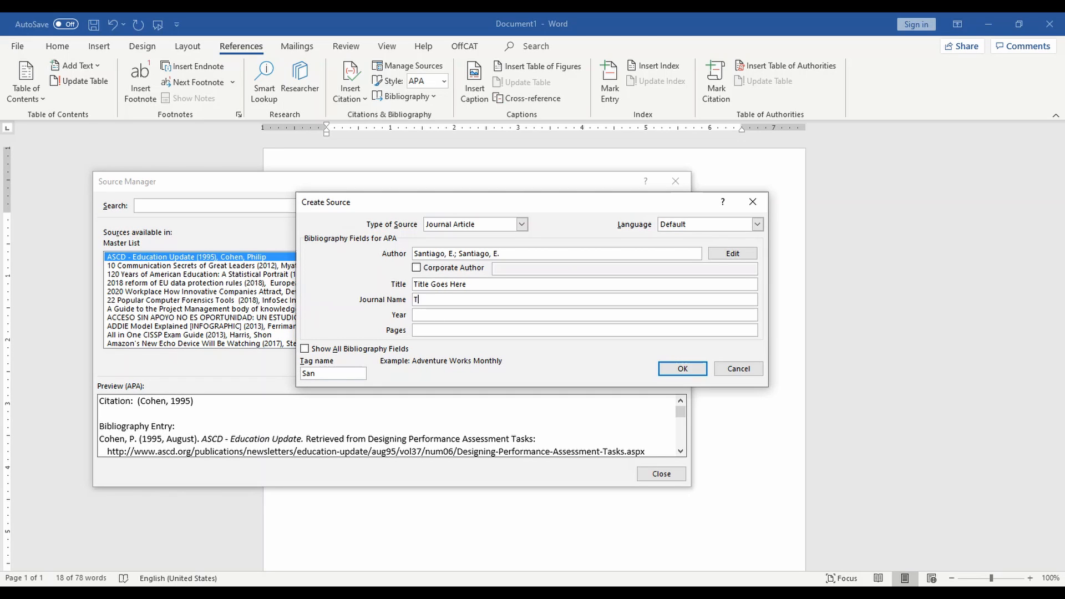
pyautogui.write('he Name of the Journal')
pyautogui.click(479, 314)
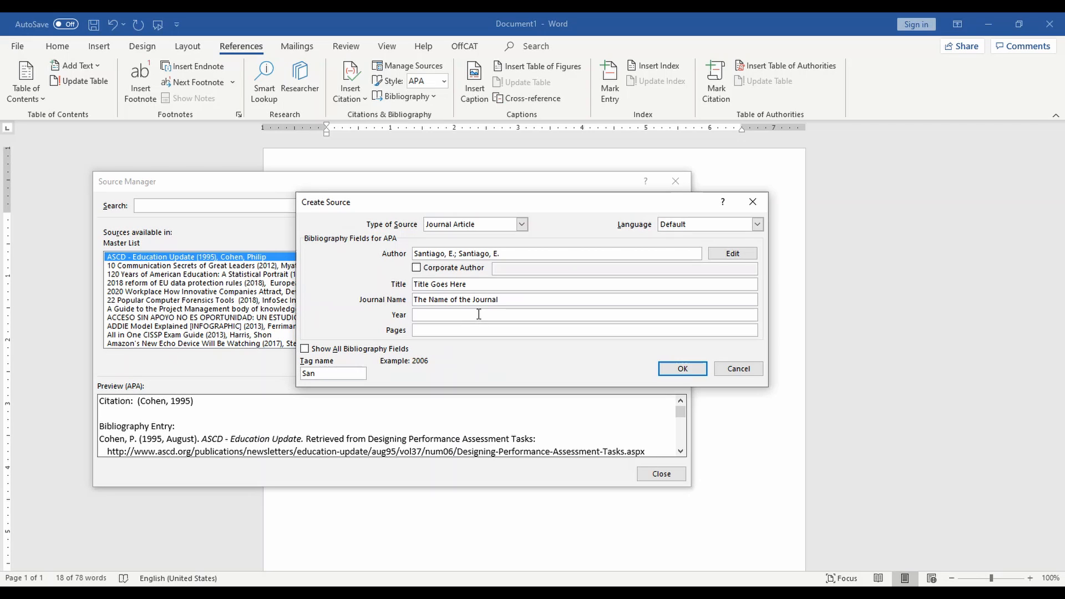
pyautogui.write('2020')
pyautogui.click(486, 333)
pyautogui.write('90-95')
# - Show all bibliography fields, add volume 6 and issue 2, and save the source
pyautogui.click(304, 348)
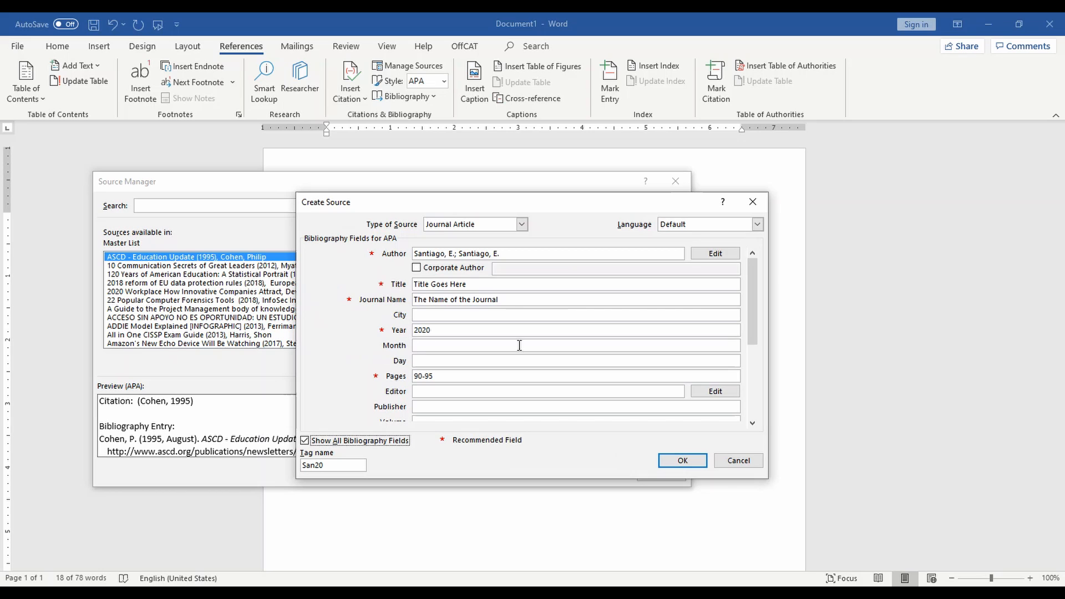
pyautogui.moveTo(751, 292); pyautogui.dragTo(748, 370)
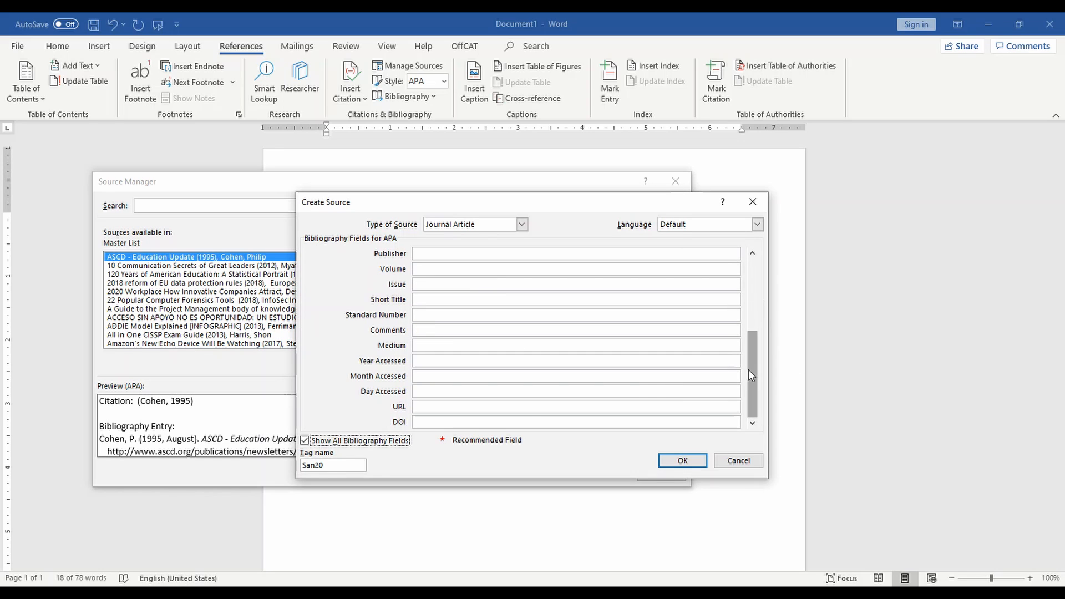
pyautogui.click(429, 411)
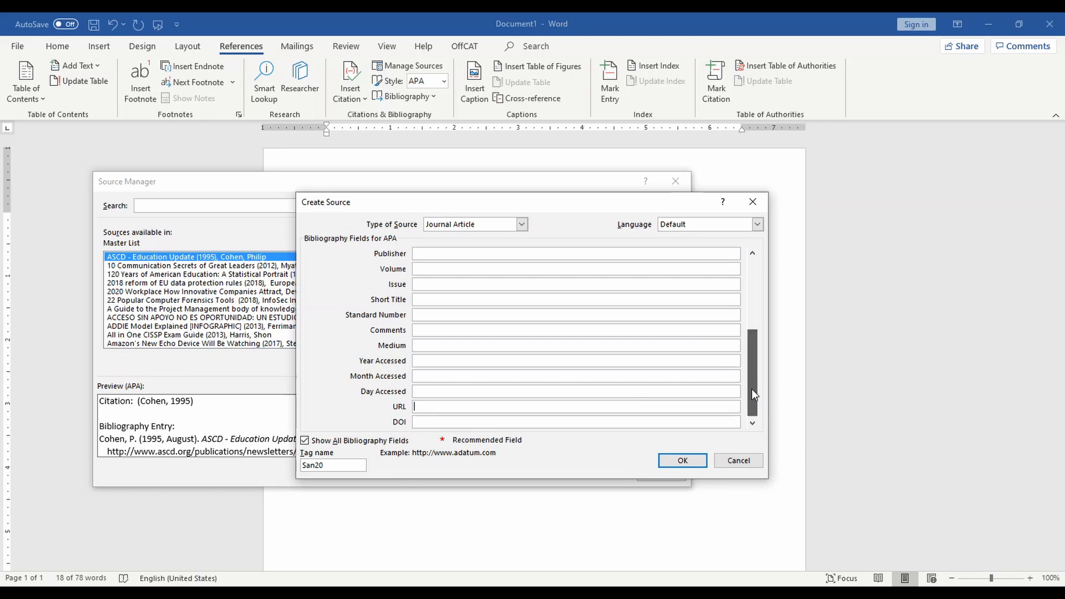
pyautogui.moveTo(751, 388); pyautogui.dragTo(750, 288)
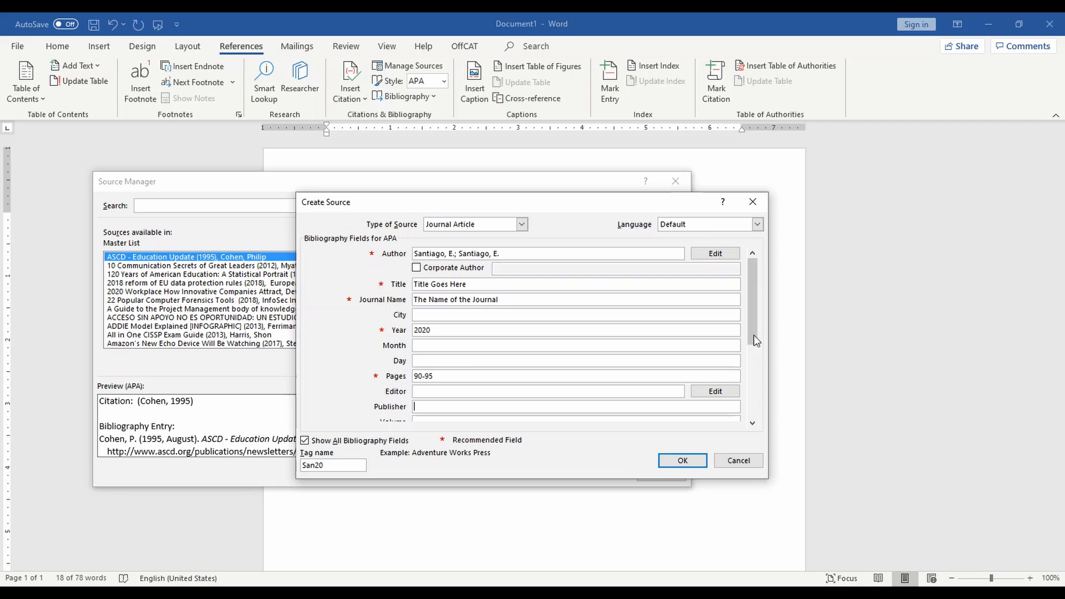
pyautogui.click(753, 423)
pyautogui.click(753, 423)
pyautogui.click(753, 423)
pyautogui.click(752, 423)
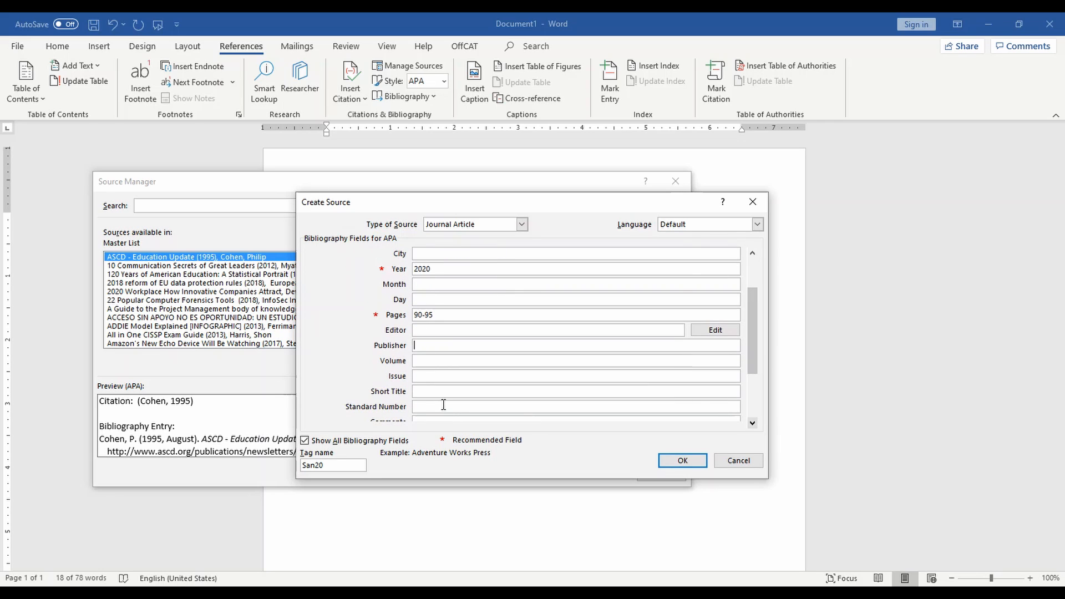
pyautogui.click(454, 361)
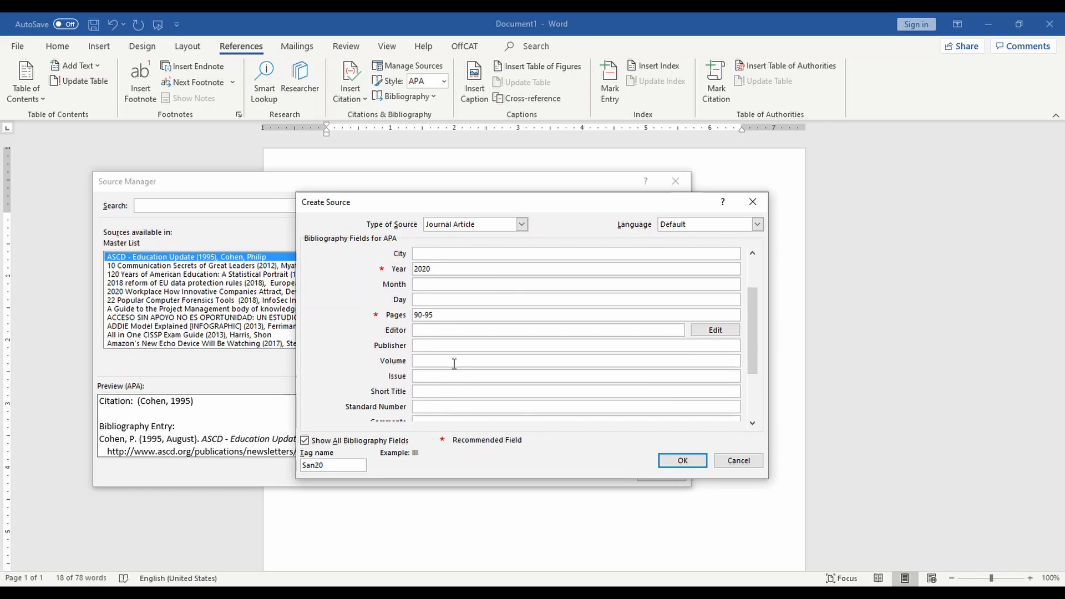
pyautogui.write('6')
pyautogui.click(451, 376)
pyautogui.write('2')
pyautogui.click(678, 460)
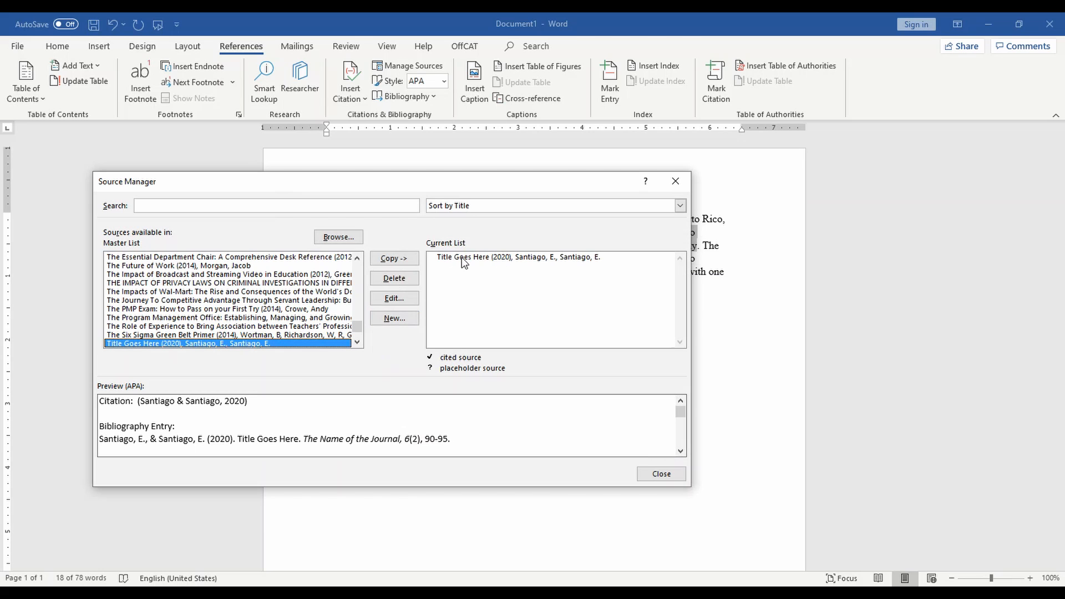
# - Close the Source Manager and place the caret after 'work related activities only'
pyautogui.click(654, 477)
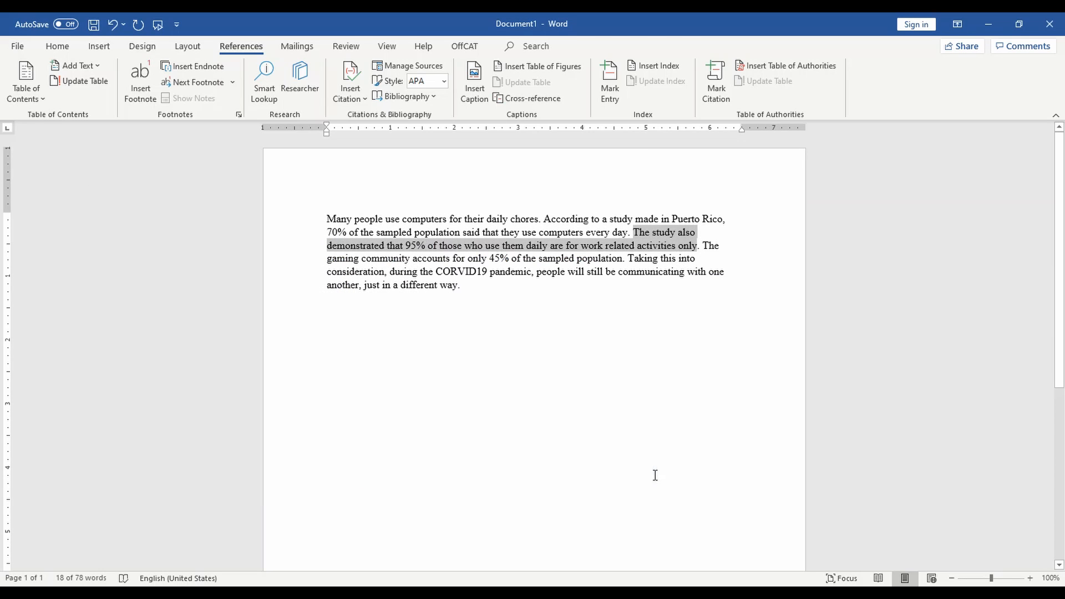
pyautogui.click(700, 246)
pyautogui.moveTo(701, 246); pyautogui.dragTo(634, 232)
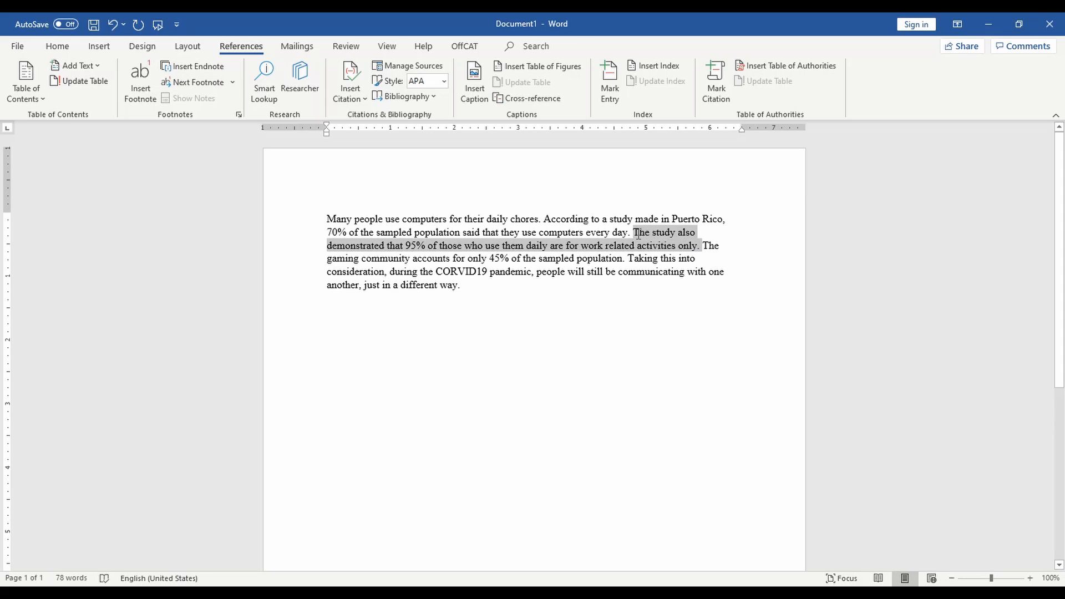
pyautogui.click(698, 246)
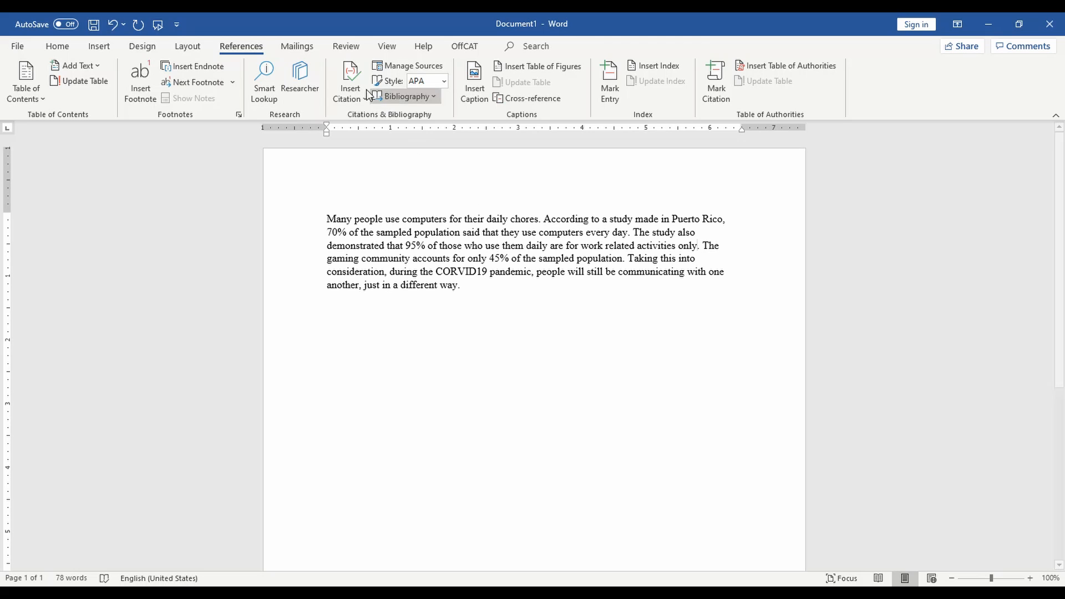
# - Insert the new 2020 journal source as an in-text citation there
pyautogui.click(348, 75)
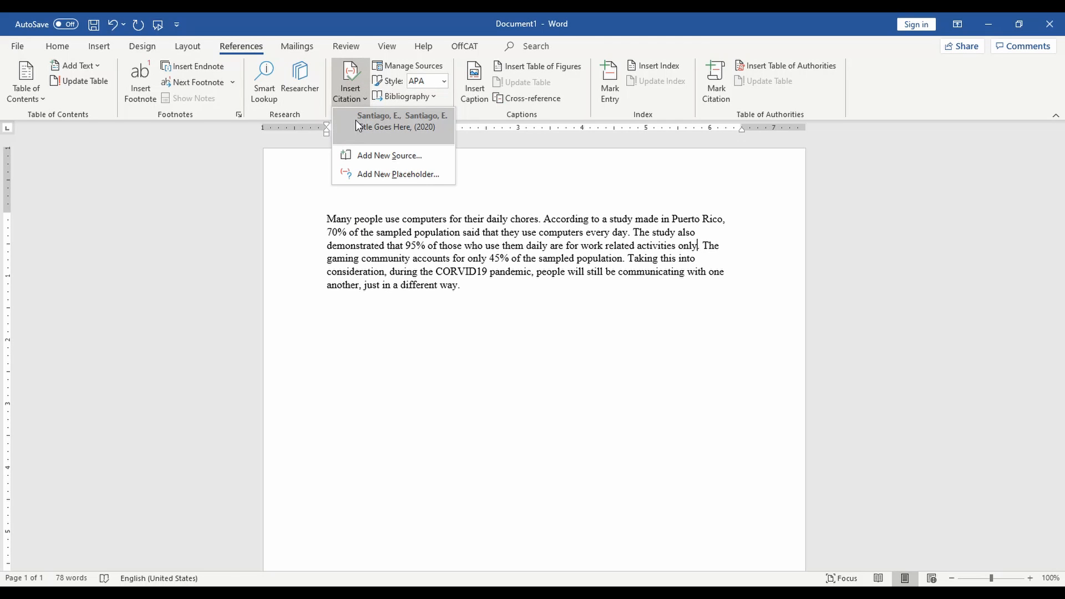
pyautogui.click(355, 118)
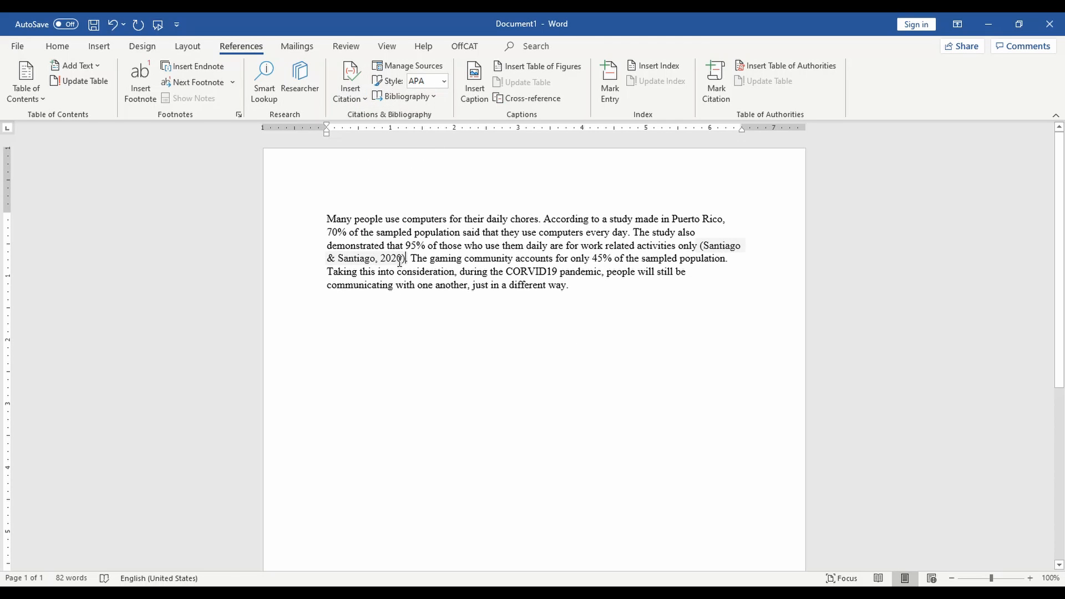
pyautogui.click(398, 258)
pyautogui.click(428, 292)
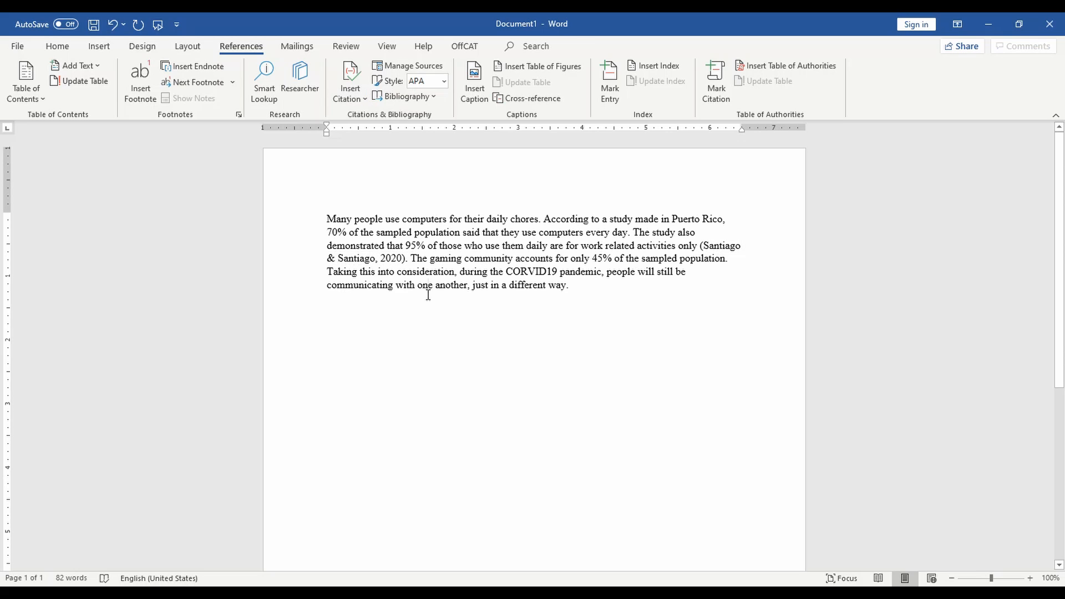
# - Edit the in-text citation to include pages 94-95, so it reads '2020, pp. 94-95'
pyautogui.click(377, 258)
pyautogui.click(412, 260)
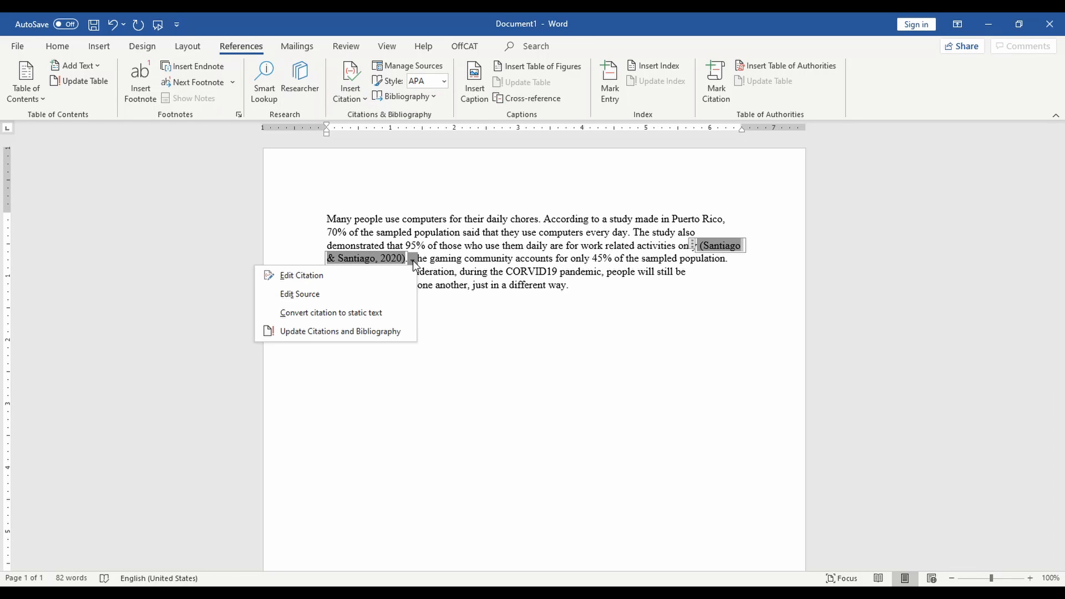
pyautogui.click(356, 275)
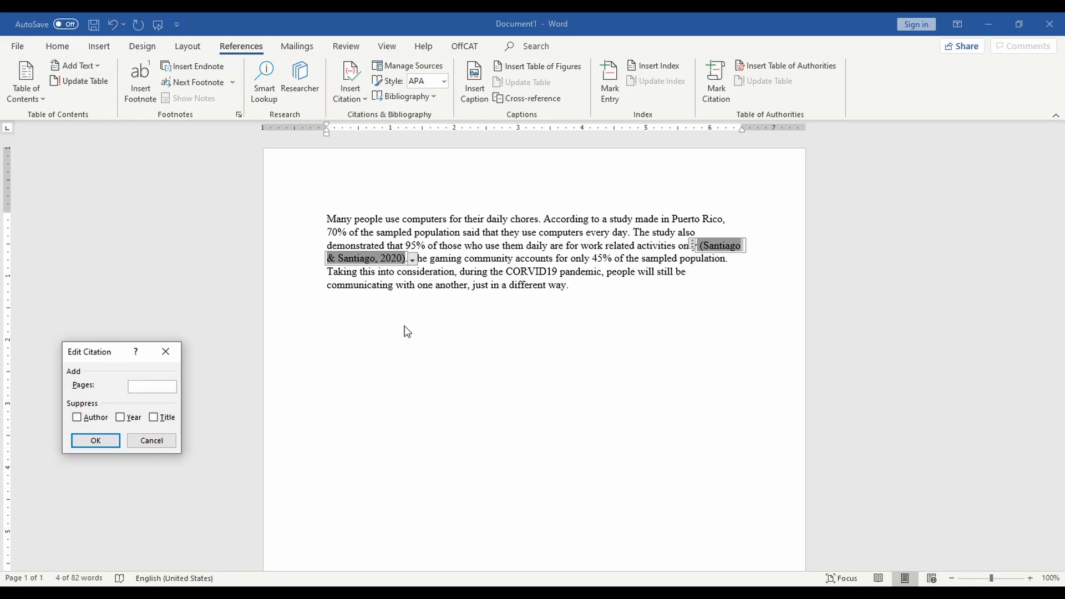
pyautogui.write('94')
pyautogui.click(92, 441)
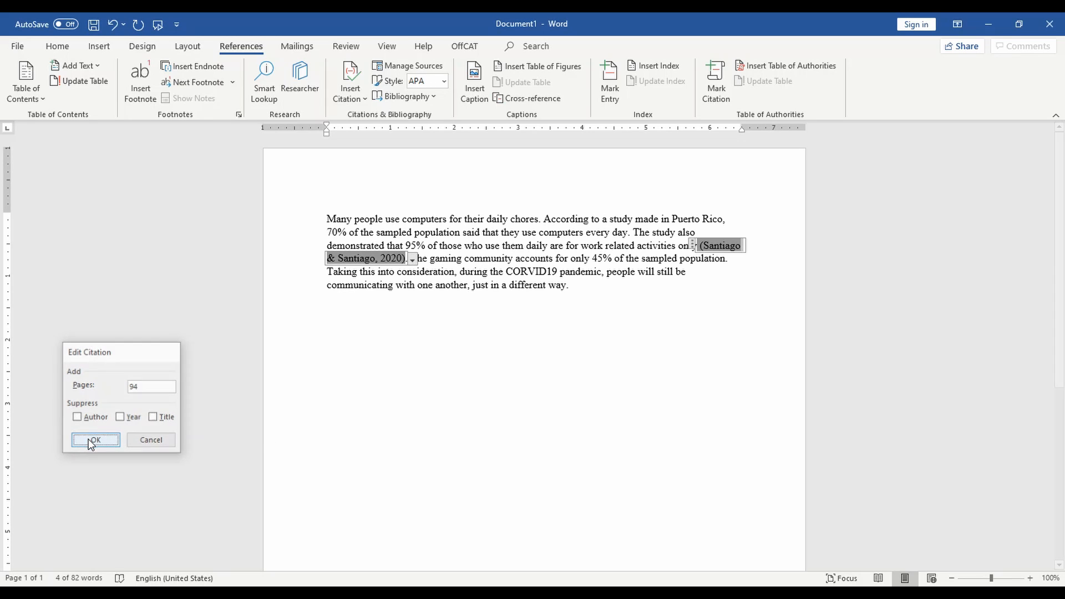
pyautogui.click(427, 259)
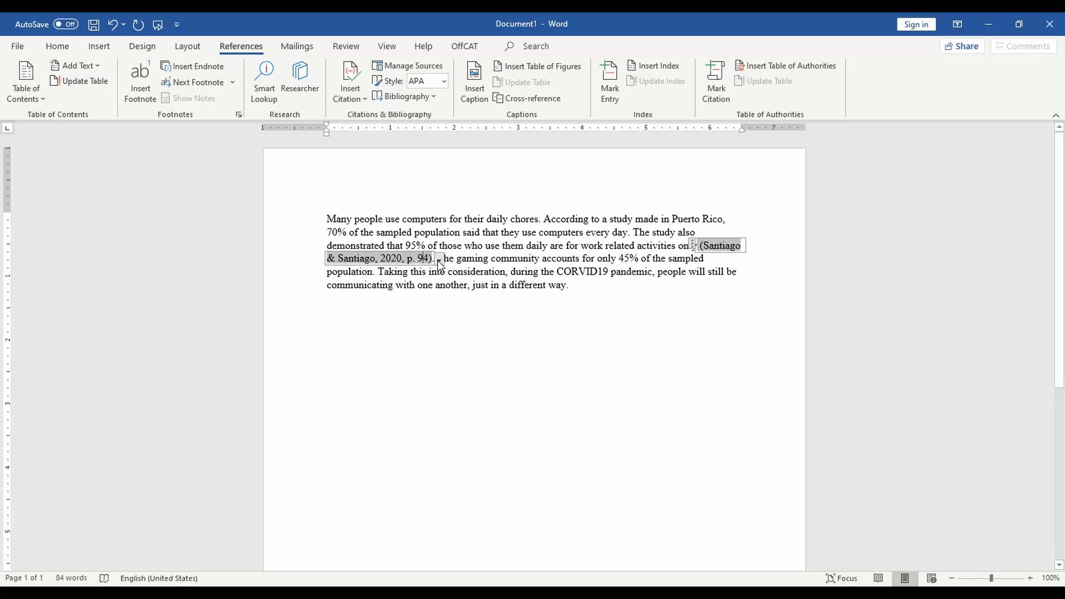
pyautogui.click(439, 259)
pyautogui.click(365, 276)
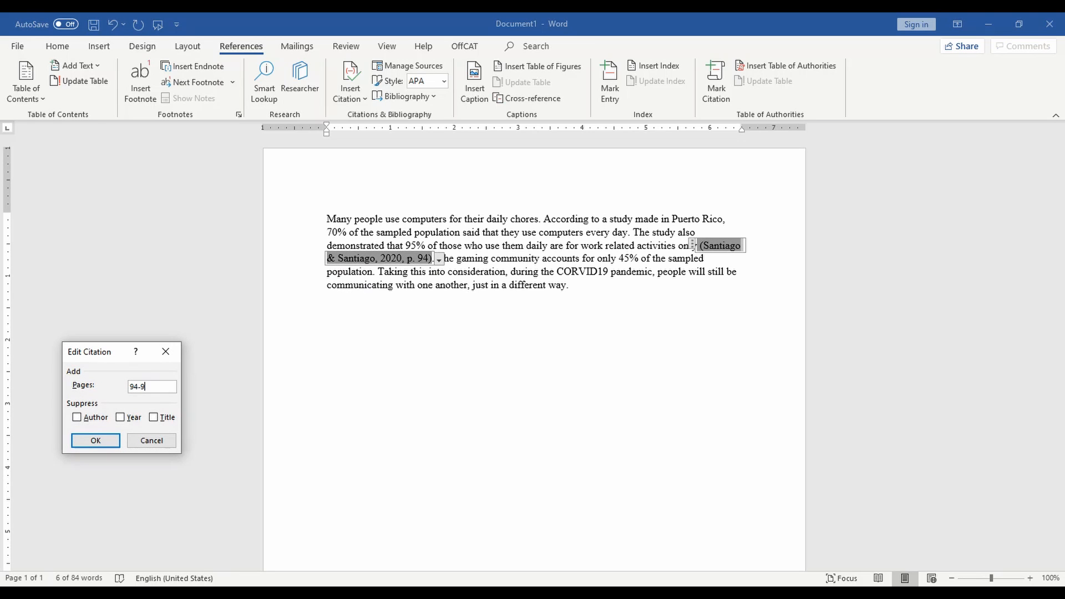
pyautogui.click(97, 441)
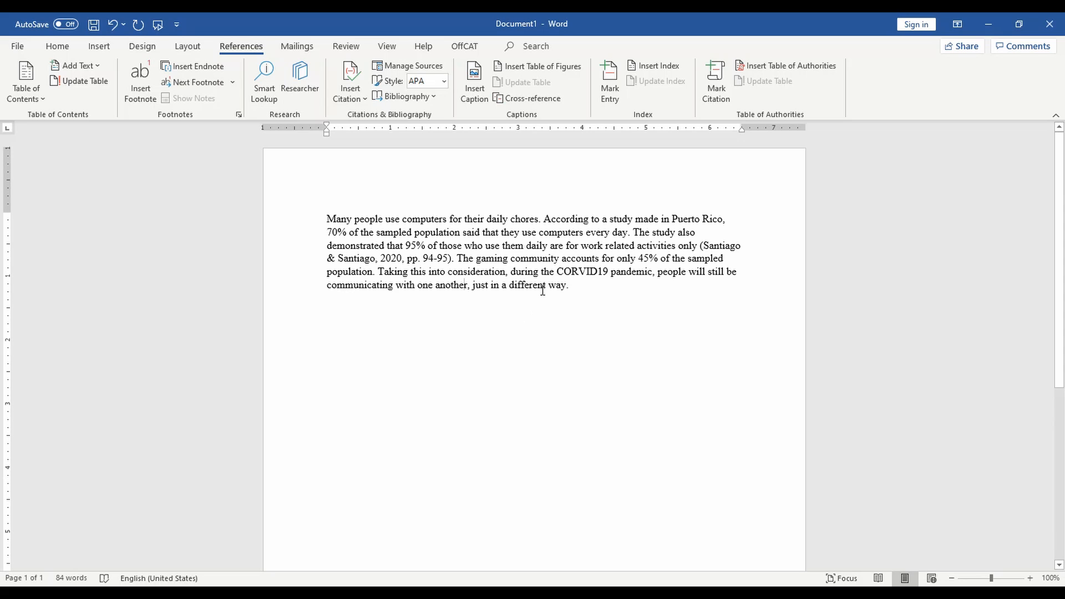
# - Add blank lines after the paragraph's closing word 'way.'
pyautogui.click(615, 318)
pyautogui.click(431, 96)
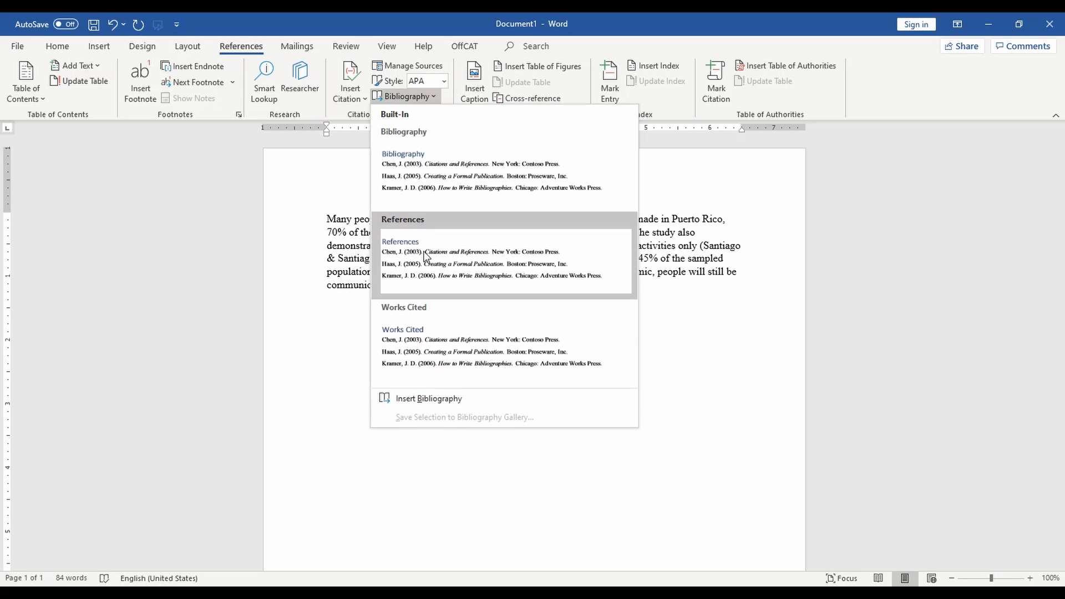
pyautogui.click(645, 375)
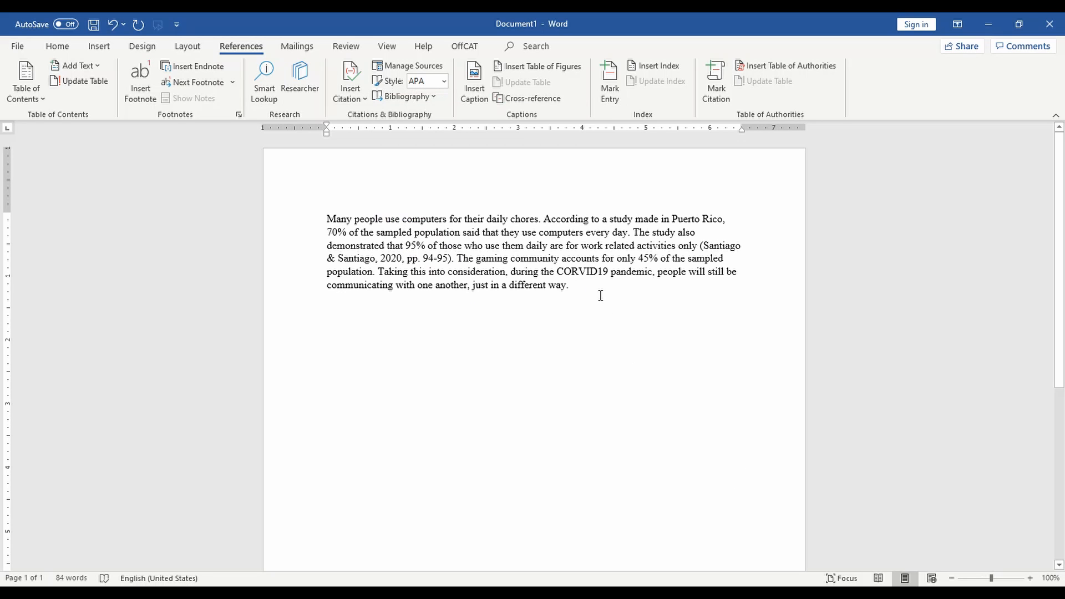
pyautogui.press('Return')
pyautogui.press('Return')
pyautogui.press('Return')
# - Insert the built-in References bibliography below the paragraph
pyautogui.click(428, 99)
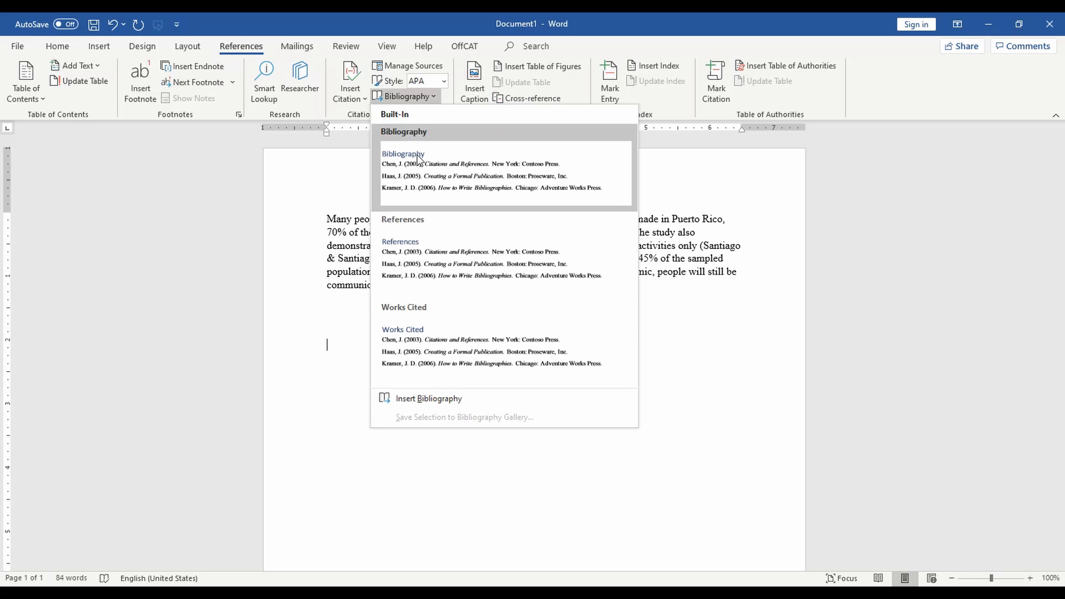
pyautogui.click(416, 258)
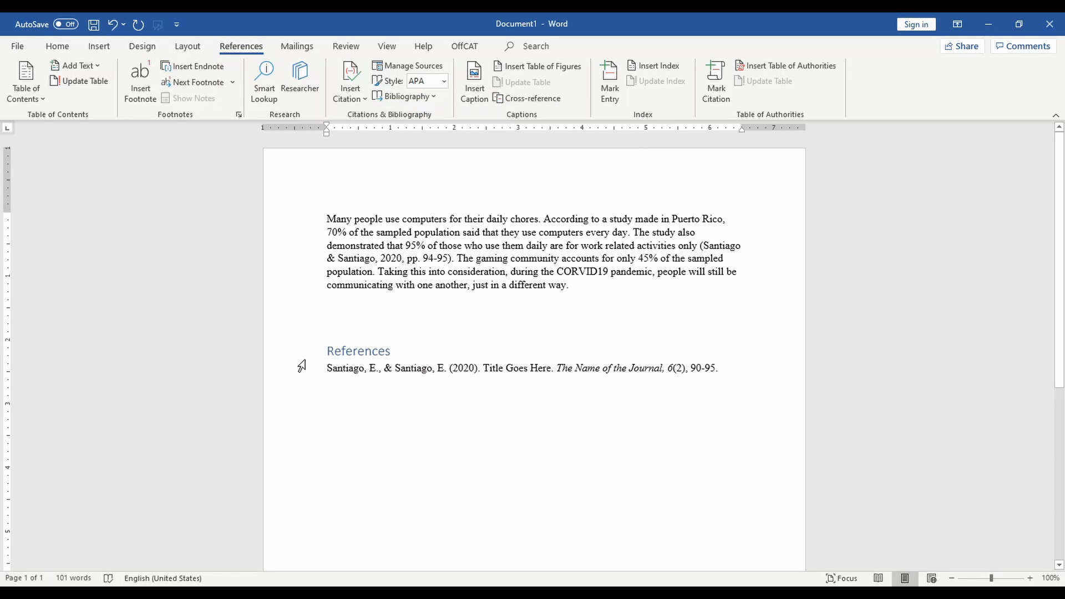
pyautogui.click(288, 376)
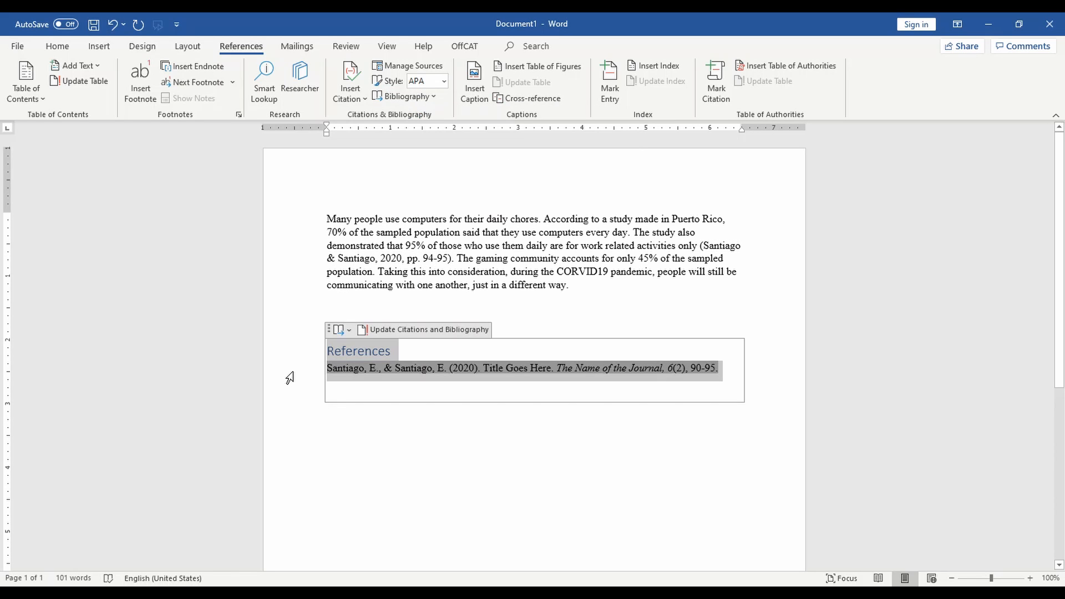
pyautogui.click(288, 261)
# - Copy the body text's plain Times New Roman formatting onto the References heading and entry
pyautogui.click(57, 46)
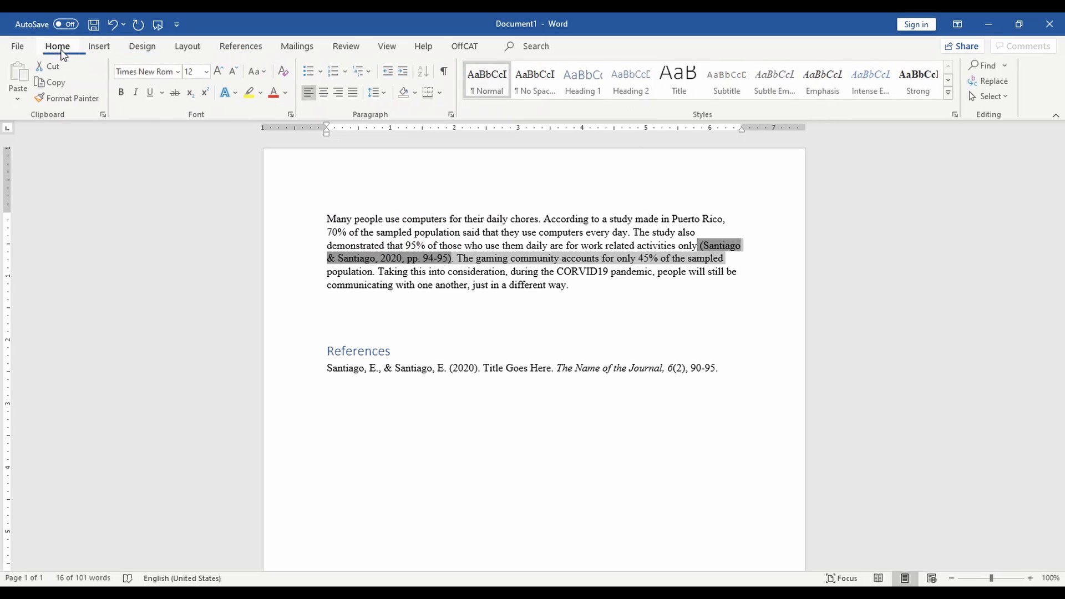
pyautogui.click(68, 98)
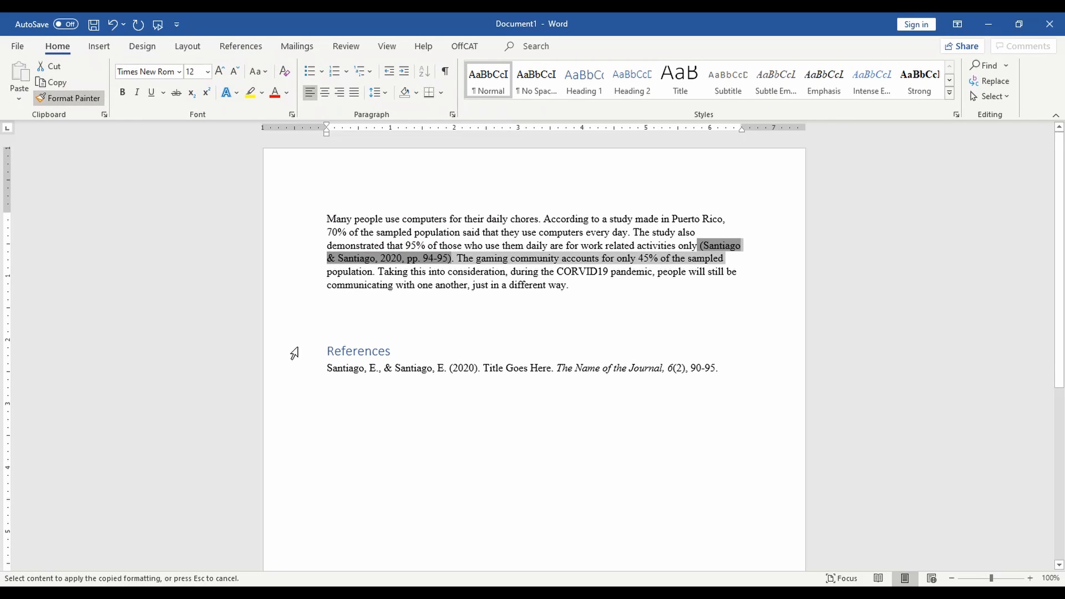
pyautogui.click(290, 368)
pyautogui.click(389, 463)
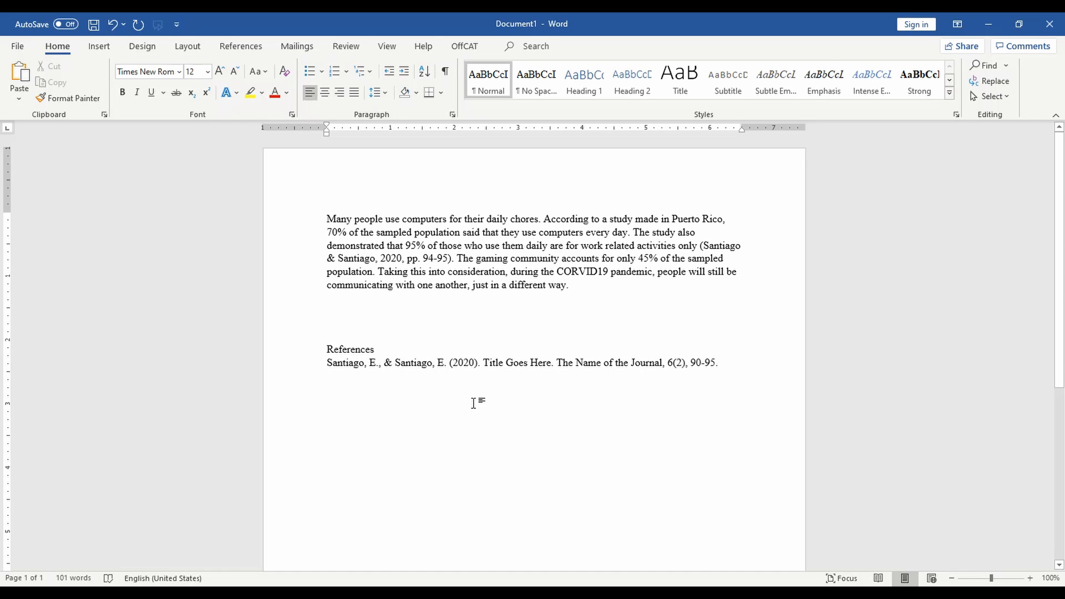
pyautogui.click(242, 47)
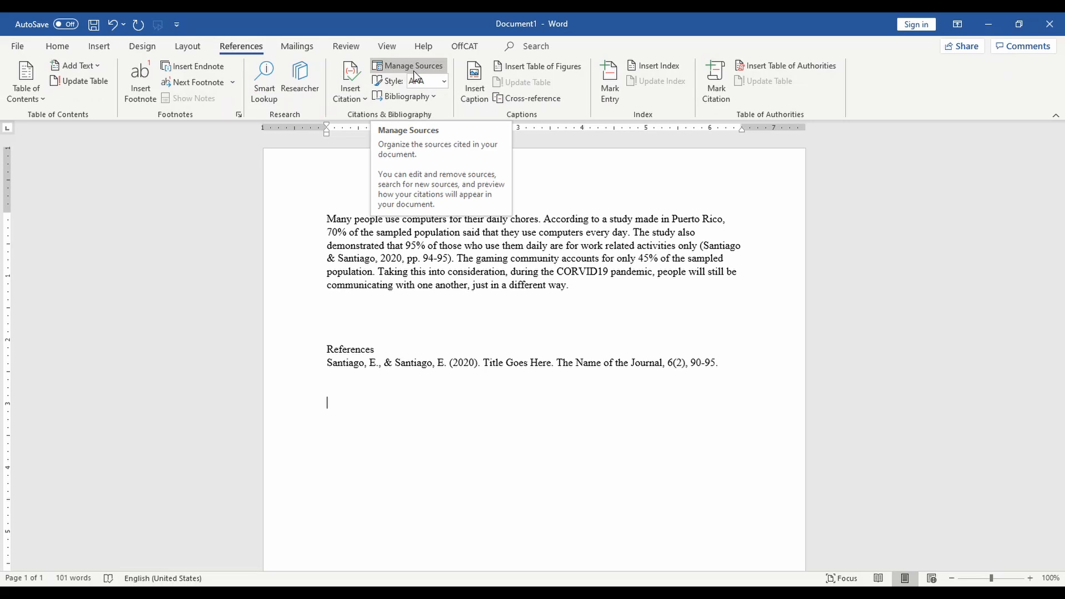